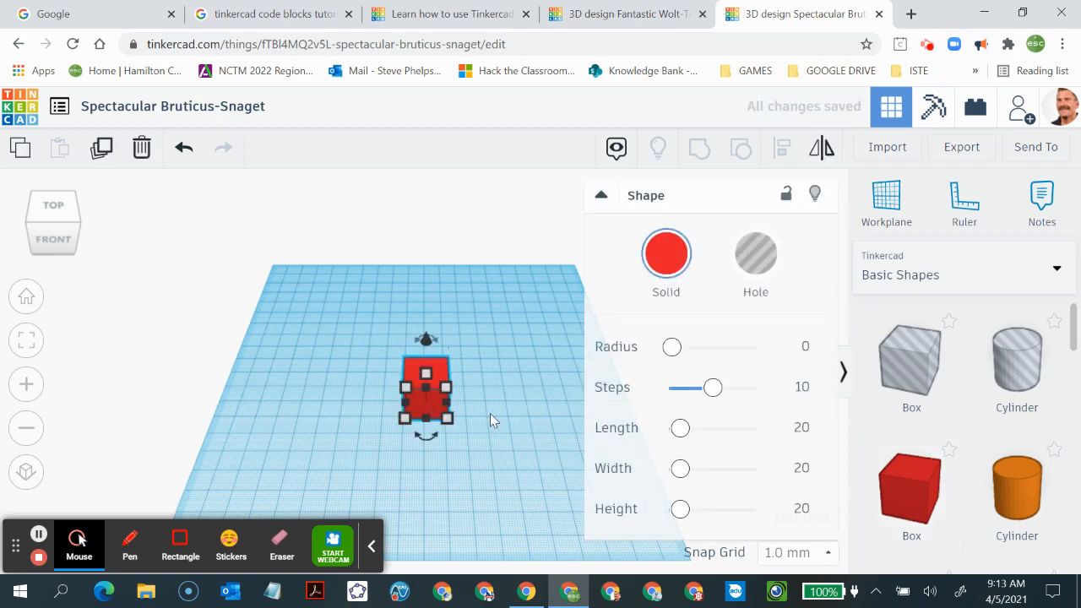
Try a longer length on the red box, and set it back to 20
mouse_move(426, 420)
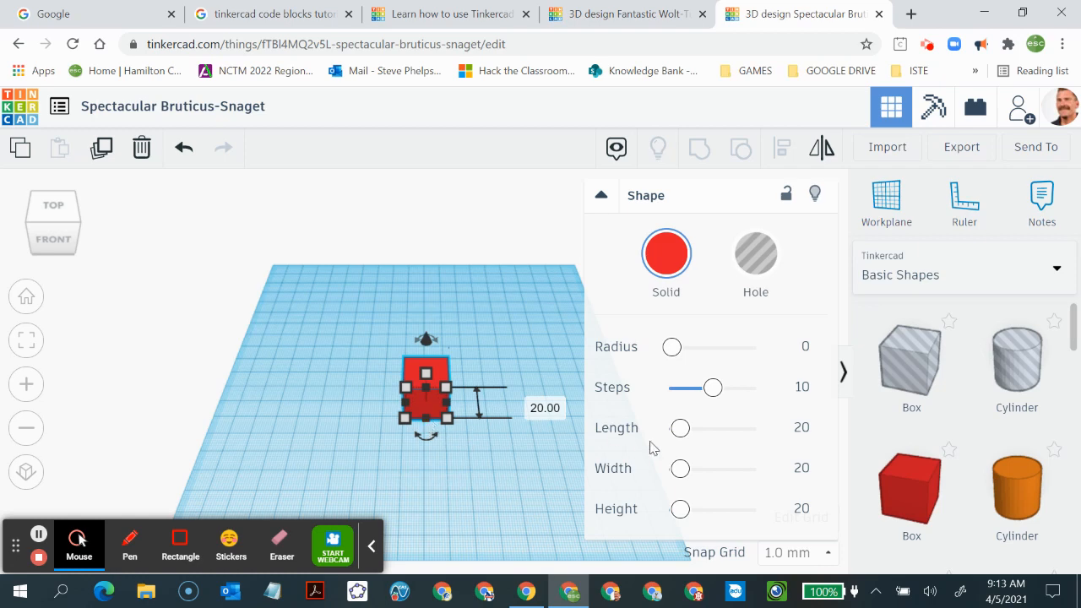
mouse_move(682, 431)
mouse_down()
mouse_move(718, 430)
mouse_move(693, 432)
mouse_move(688, 444)
mouse_up()
click(804, 428)
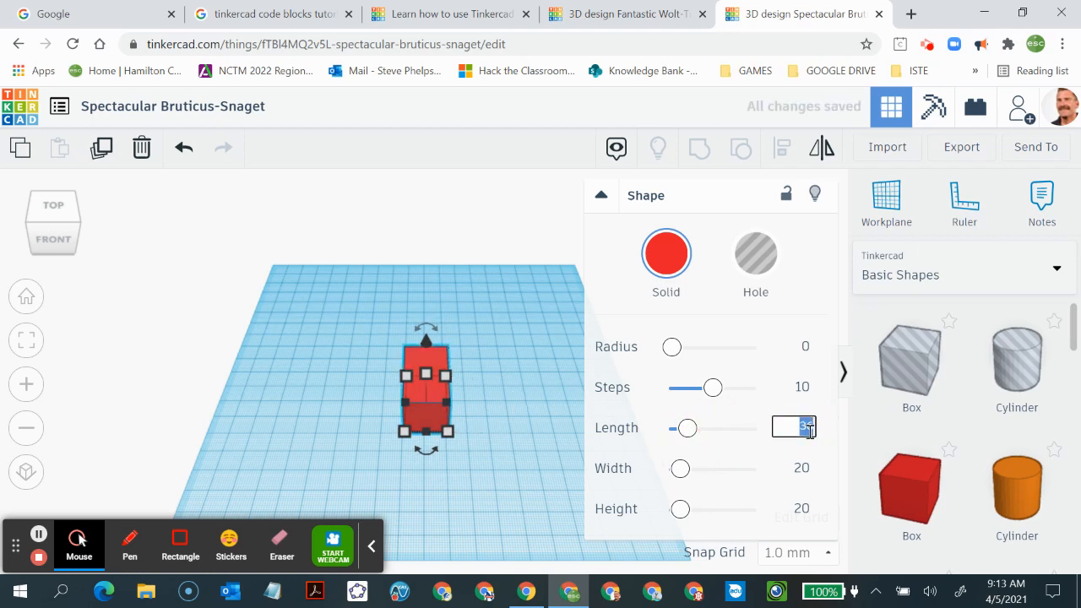
text(20)
key(Return)
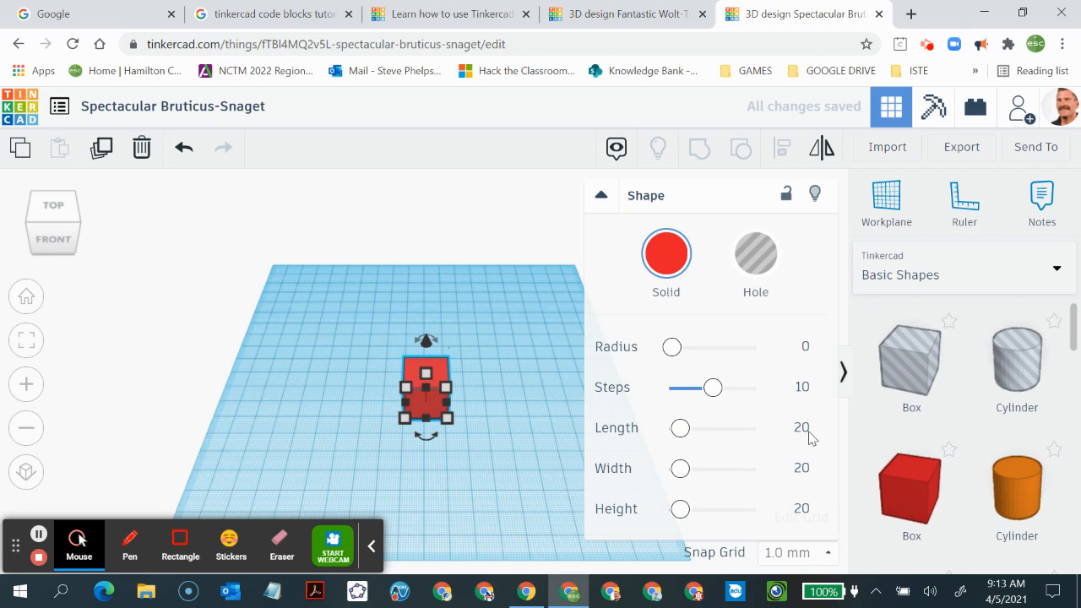
Set the red box's width to 100 and its height to 5
click(802, 469)
text(100)
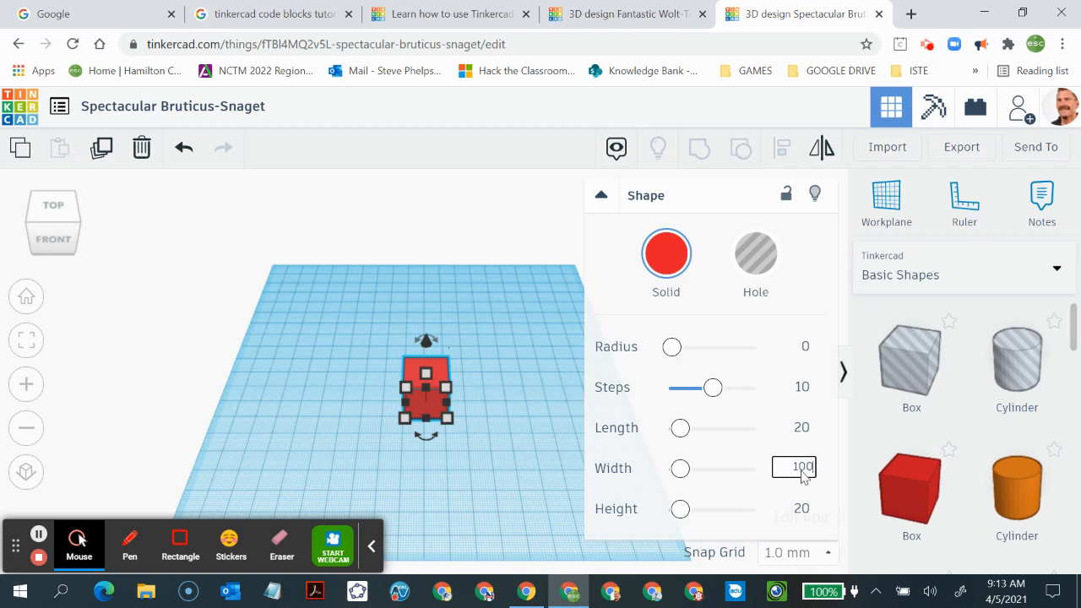
key(Return)
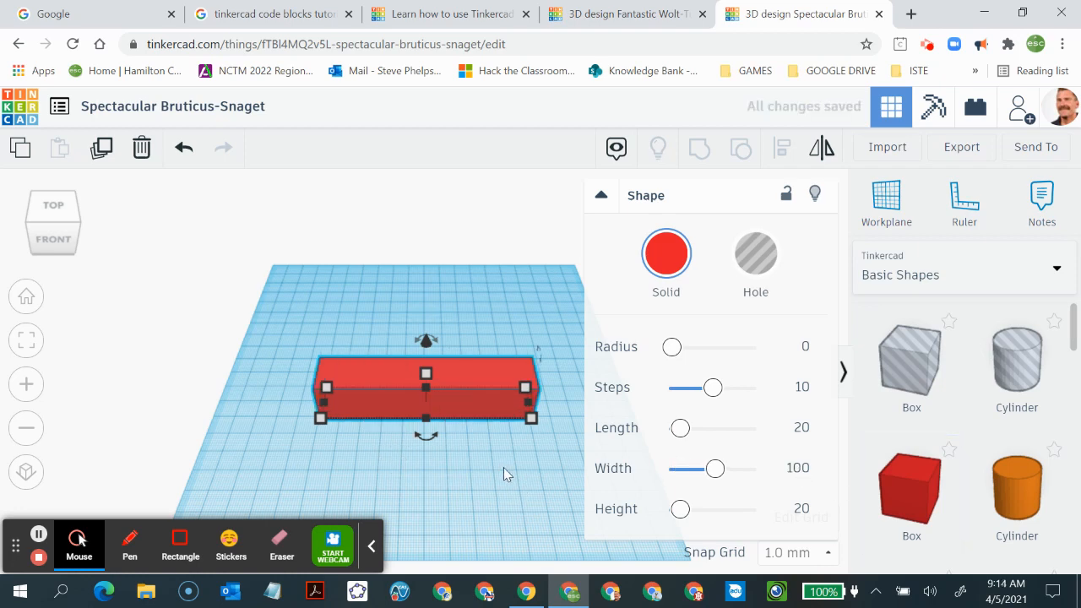
click(807, 509)
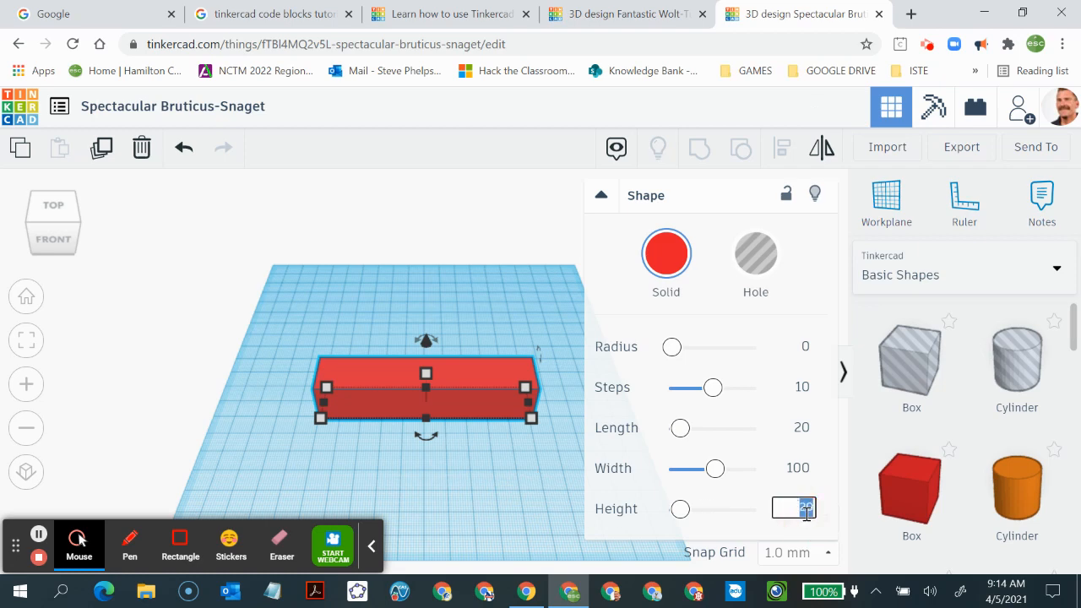
text(5)
key(Return)
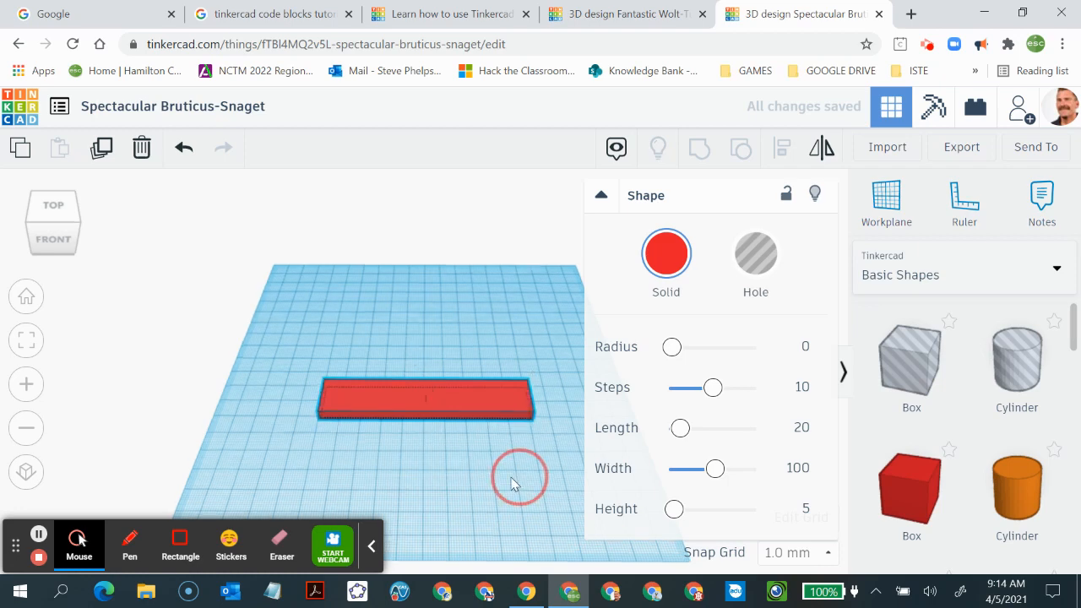
Add a solid cylinder to the workplane and position it over the left end of the red bar
right_drag(513, 479, 431, 502)
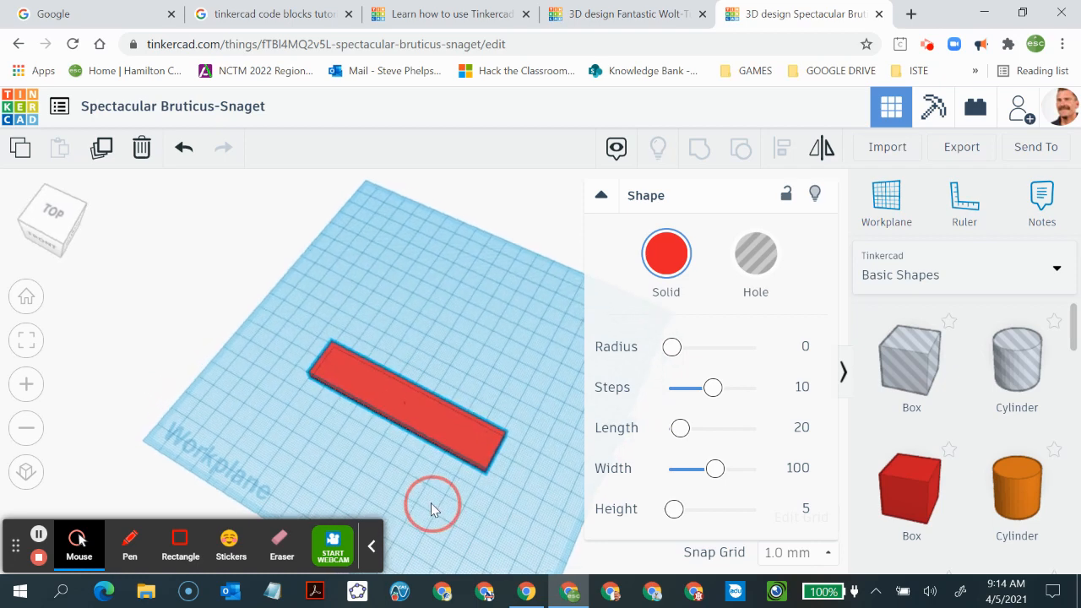
click(387, 411)
mouse_move(338, 367)
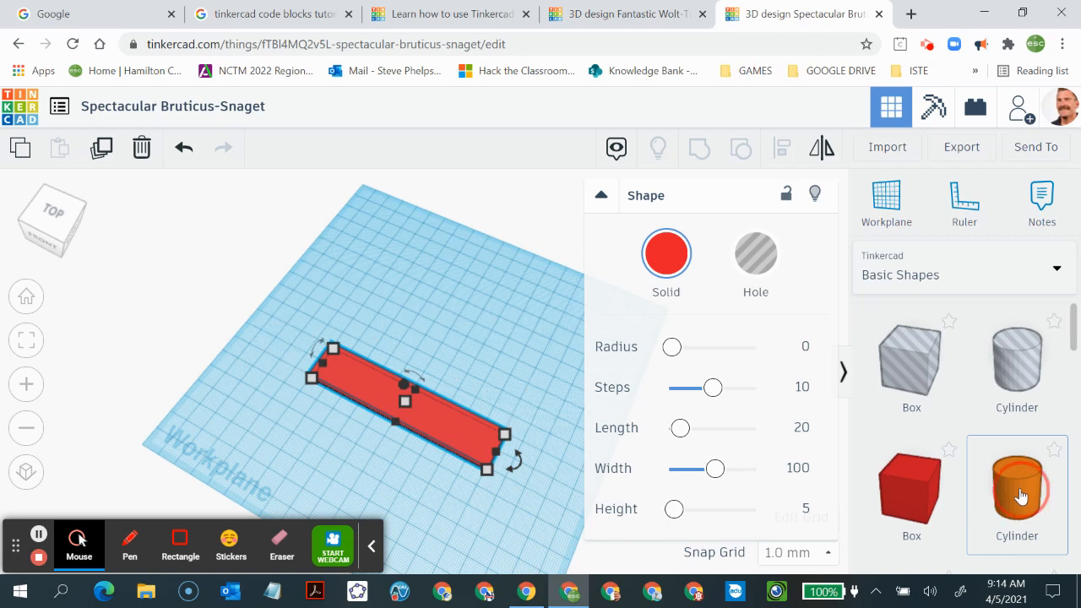
drag(1020, 497, 344, 364)
right_drag(307, 408, 366, 403)
drag(358, 395, 354, 413)
right_drag(402, 456, 345, 414)
drag(344, 411, 345, 405)
click(408, 462)
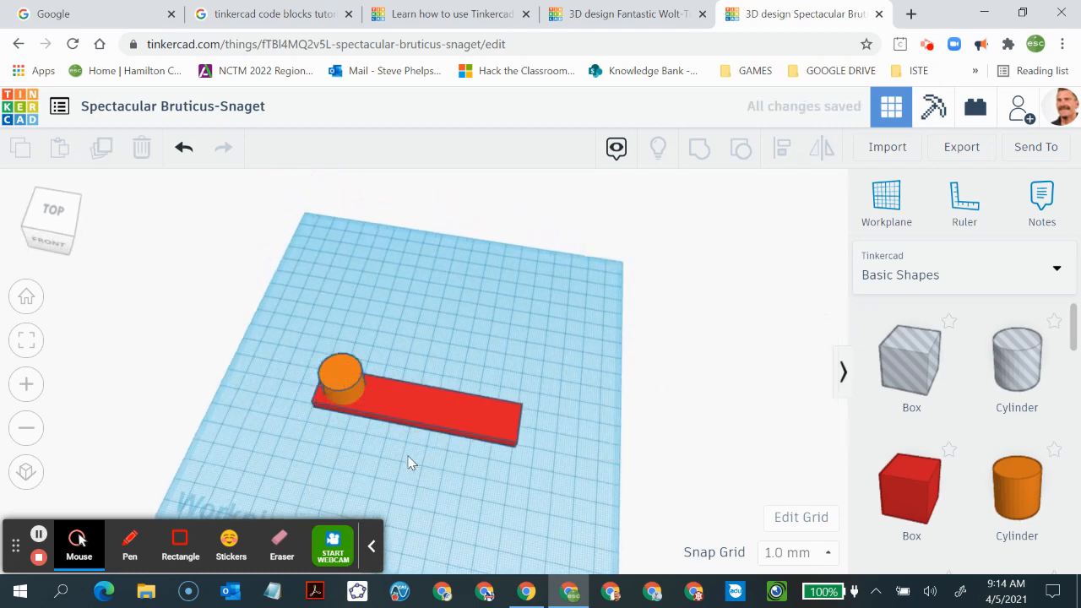
Shrink the orange cylinder to 5 mm in both width and length
right_drag(292, 394, 305, 419)
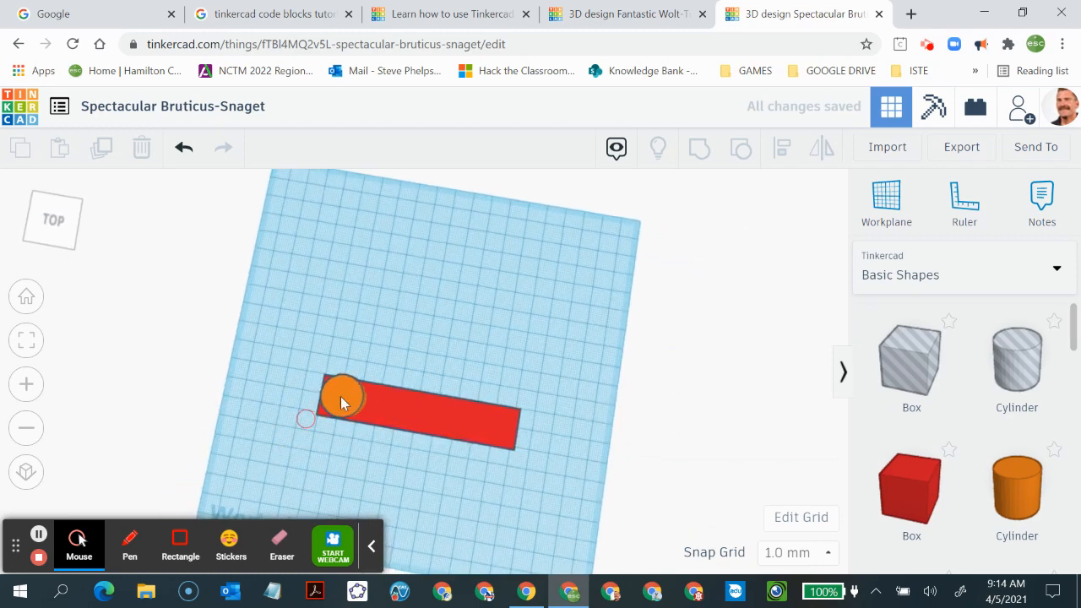
click(340, 393)
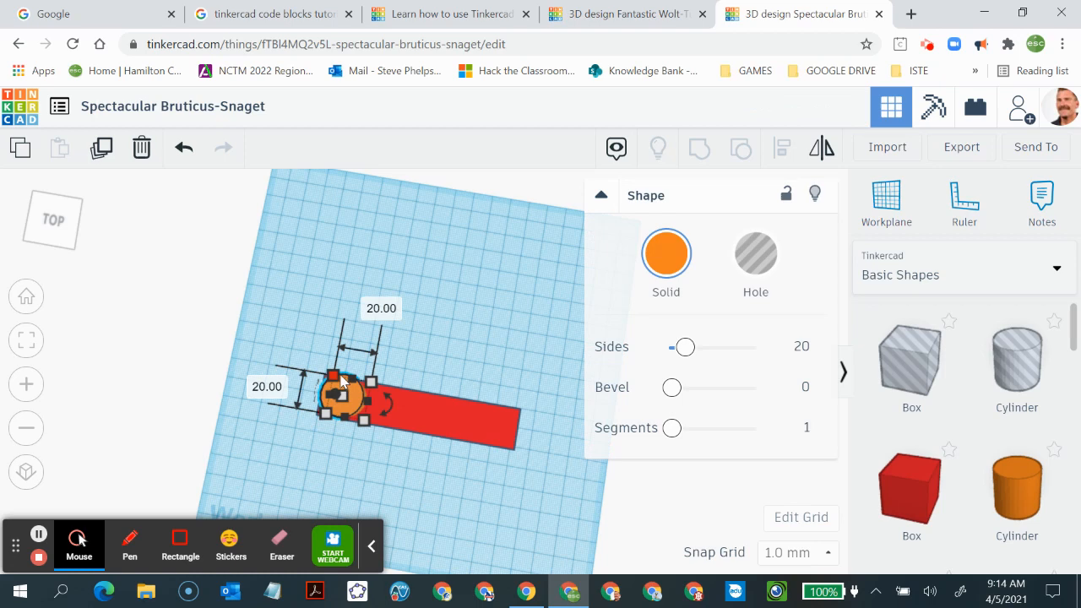
mouse_move(336, 380)
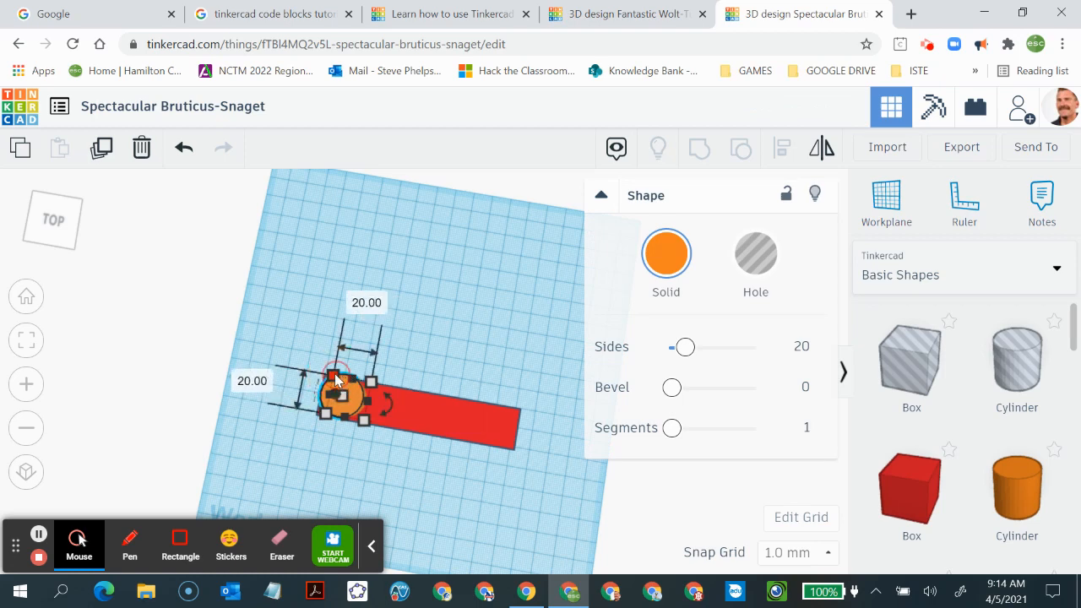
click(370, 303)
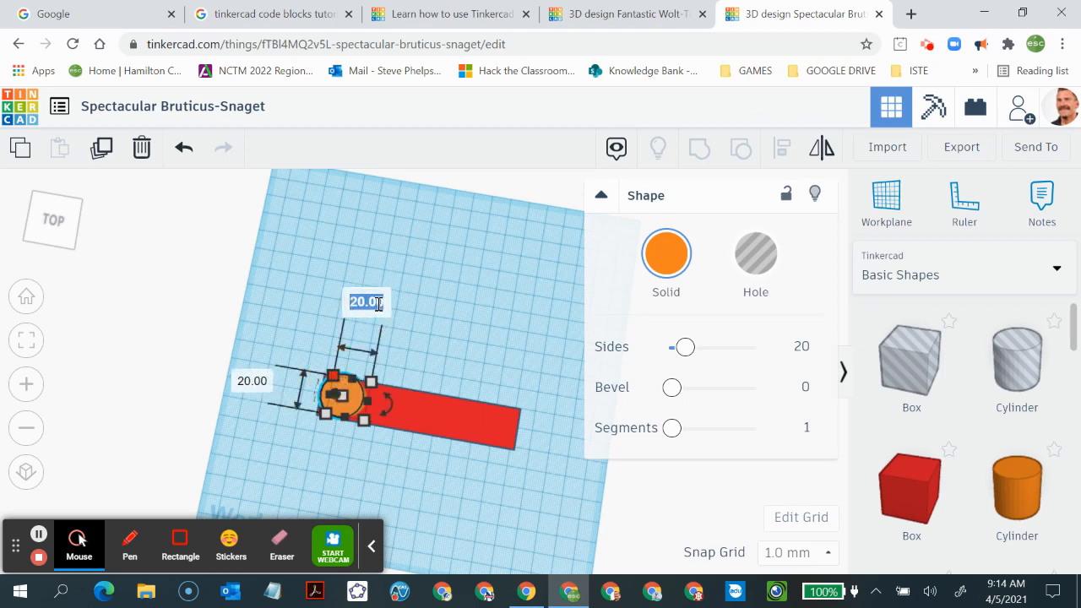
text(5)
key(Return)
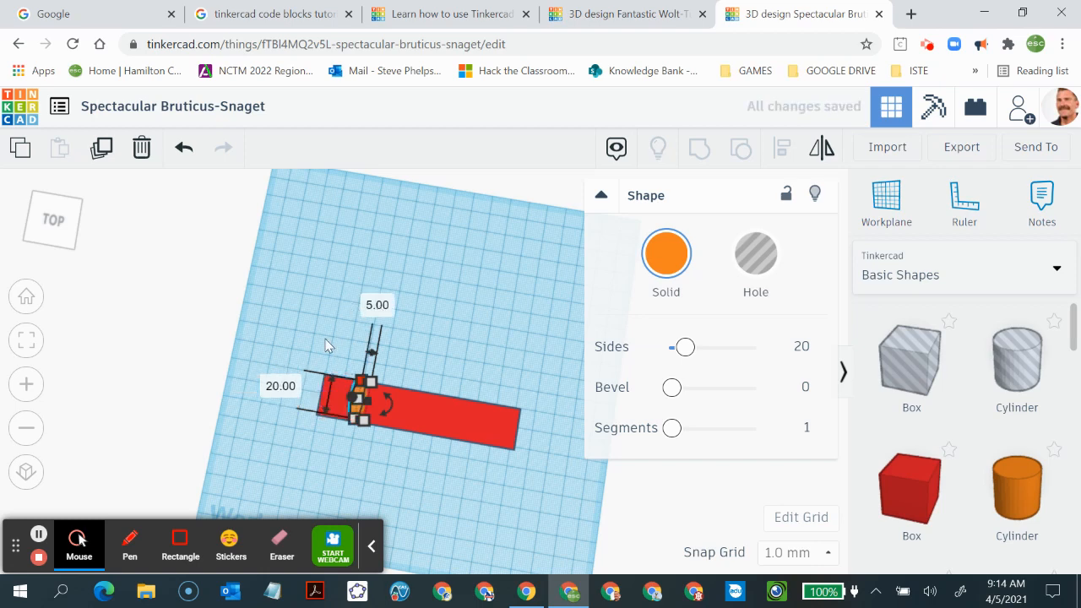
click(273, 385)
text(5)
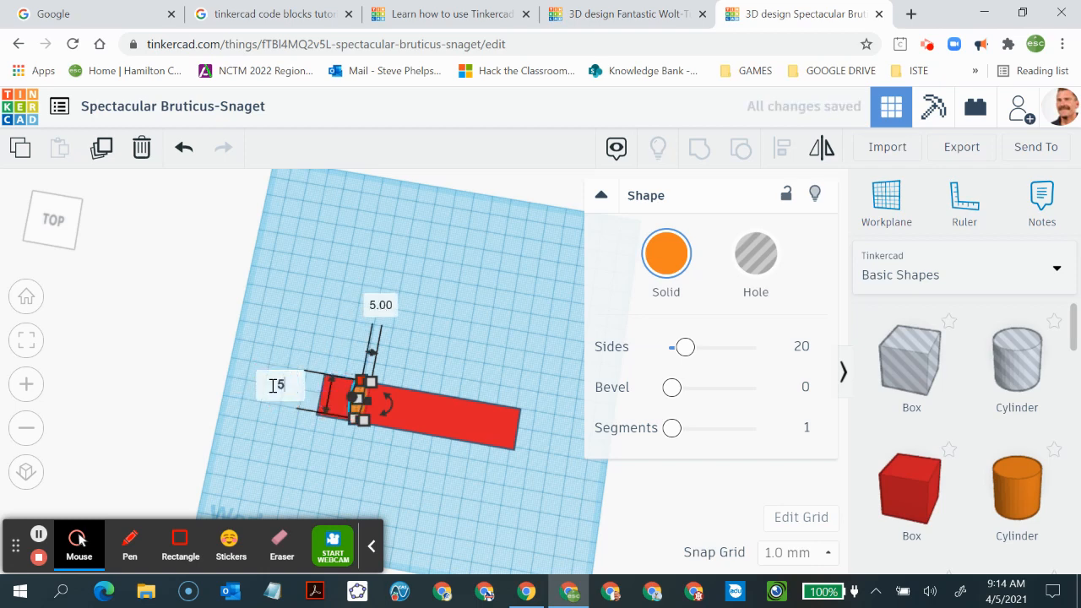
key(Return)
click(425, 457)
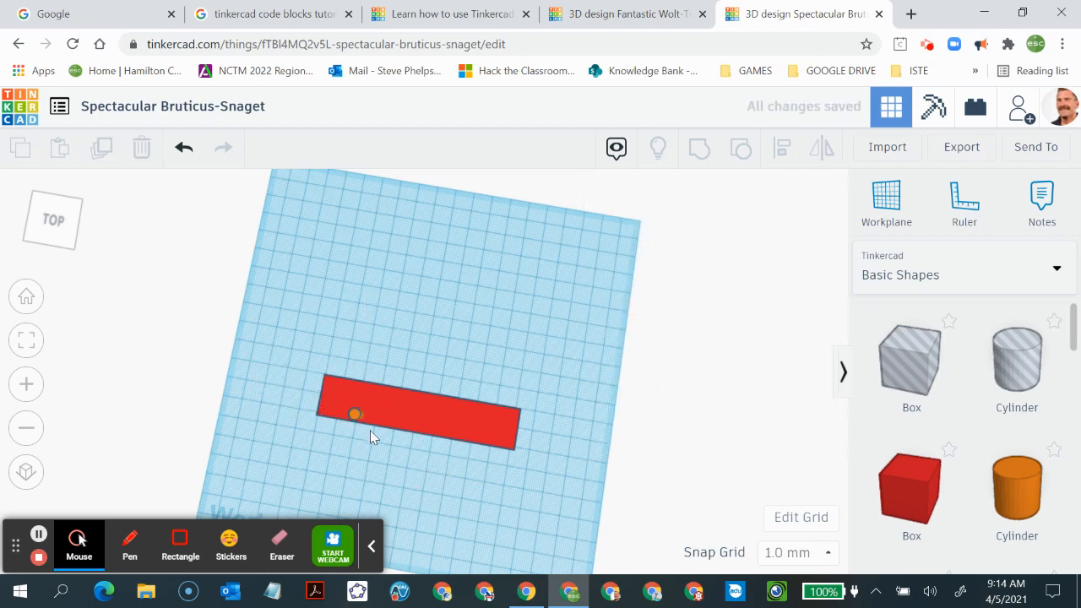
Move the small cylinder close to the bar's left short end, centred across the bar's width
drag(355, 413, 339, 396)
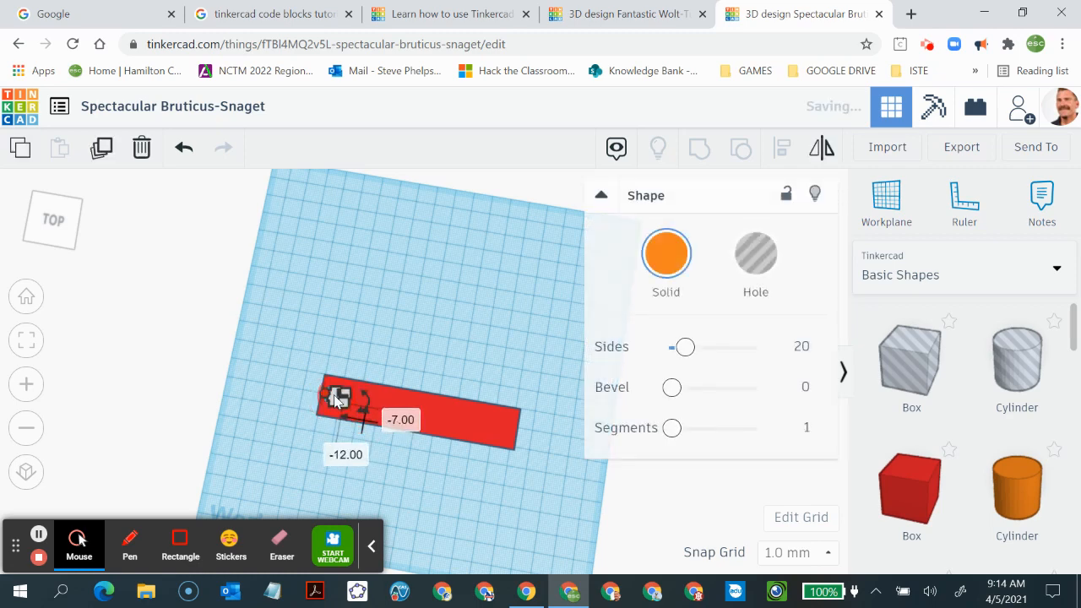
click(300, 435)
right_drag(299, 436, 256, 378)
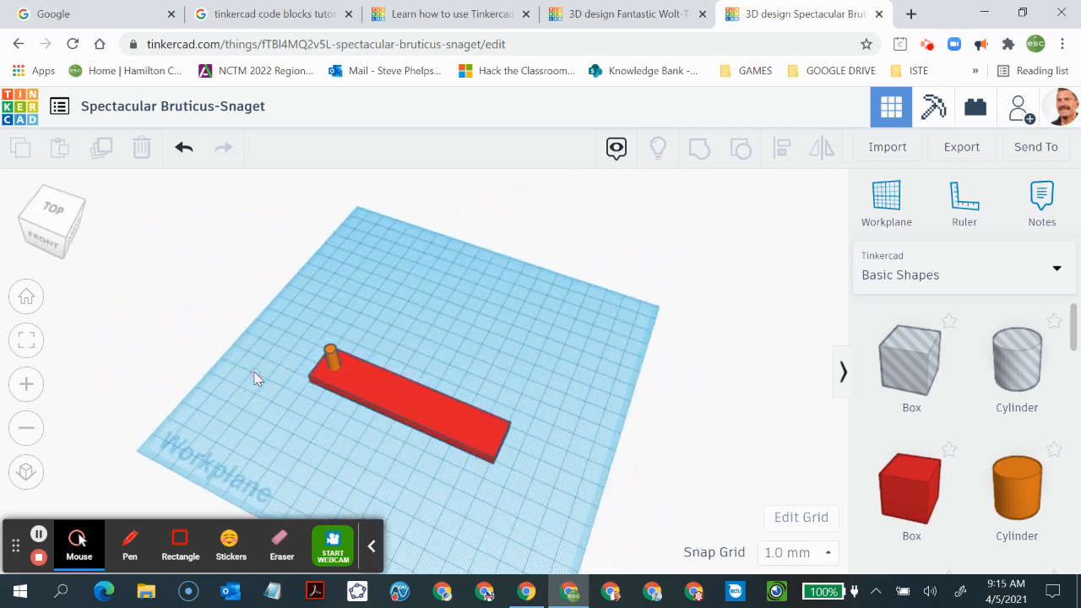
Turn the small cylinder into a hole and group it with the red bar to cut through it
click(331, 356)
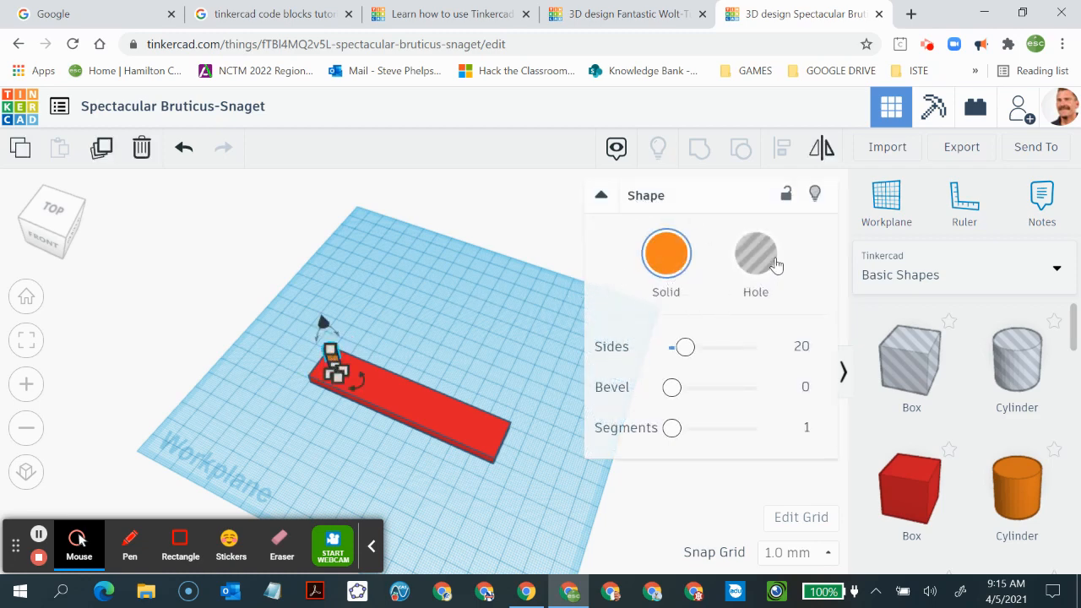
click(763, 266)
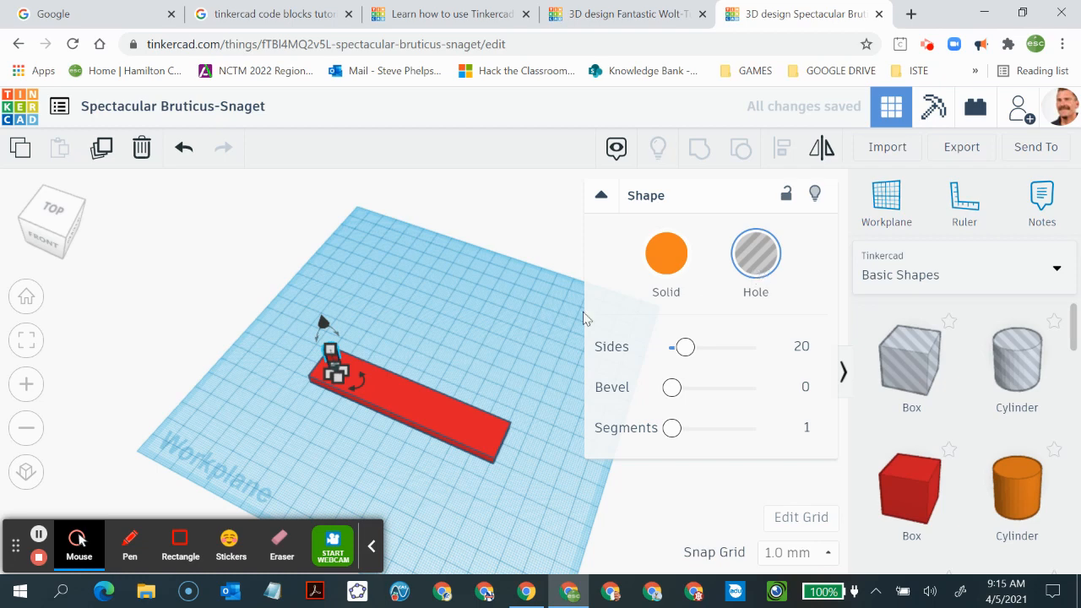
click(369, 317)
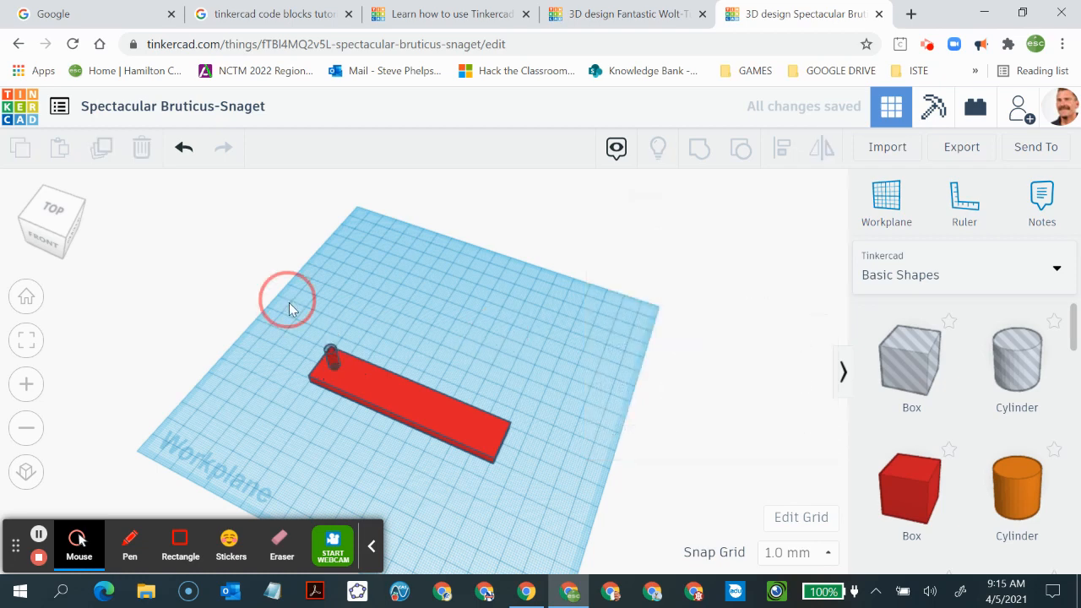
drag(341, 359, 568, 495)
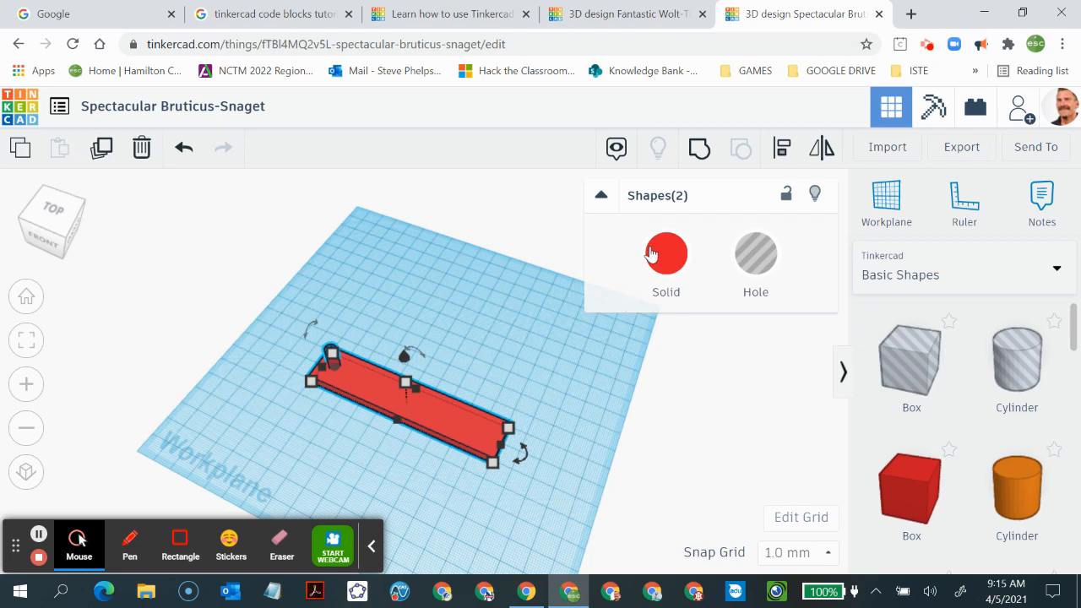
click(698, 149)
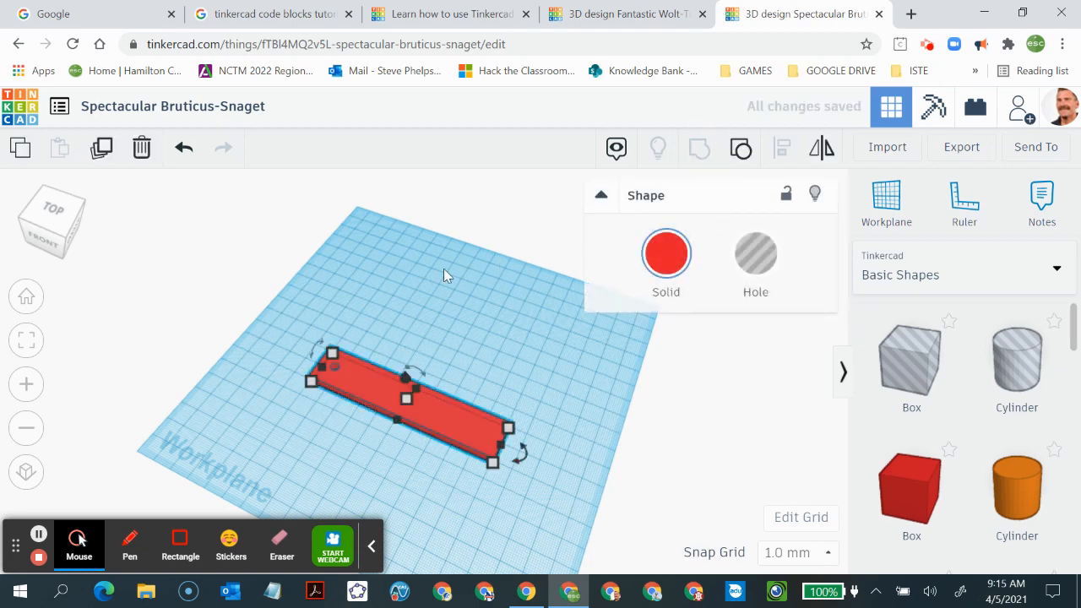
click(412, 292)
Place a Text shape on the red bar, lengthwise beside the hole
mouse_move(380, 310)
right_down()
mouse_move(418, 379)
mouse_move(446, 382)
mouse_move(377, 307)
right_up()
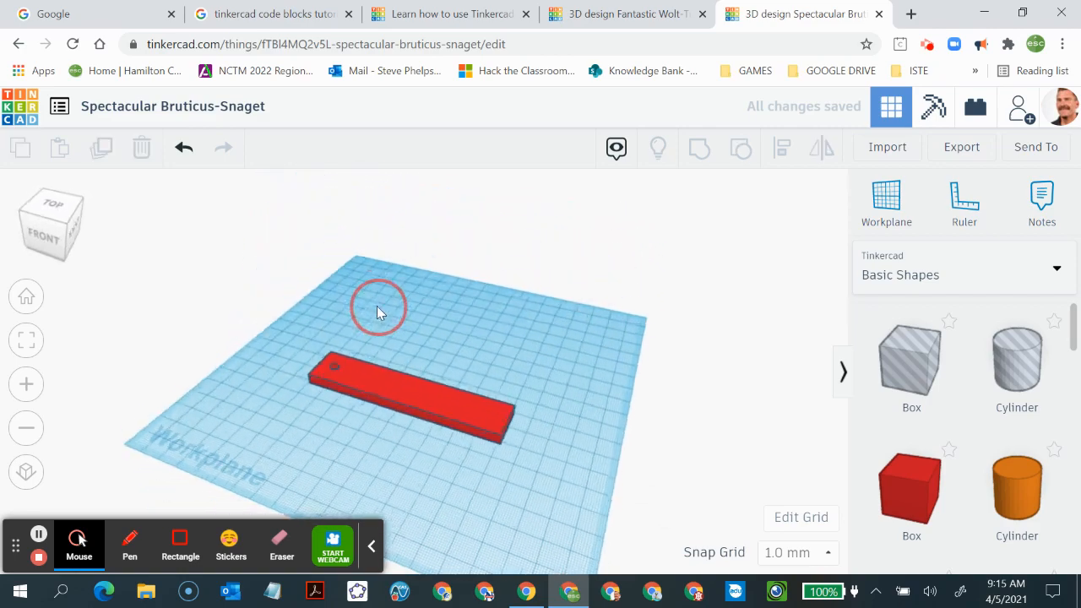
scroll(374, 387, down, 2)
scroll(374, 387, up, 6)
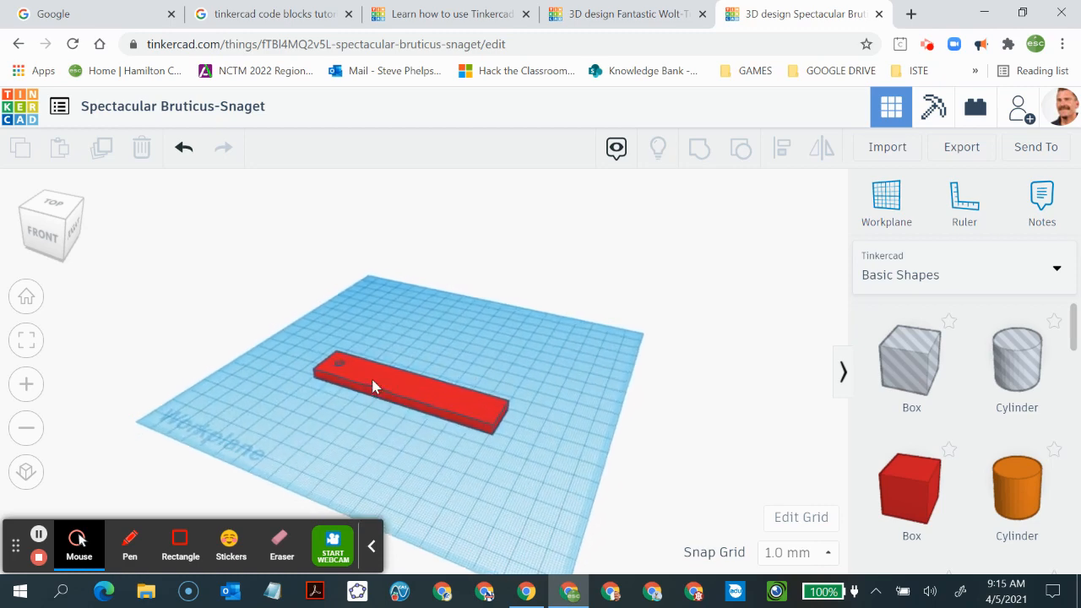
scroll(1016, 437, down, 7)
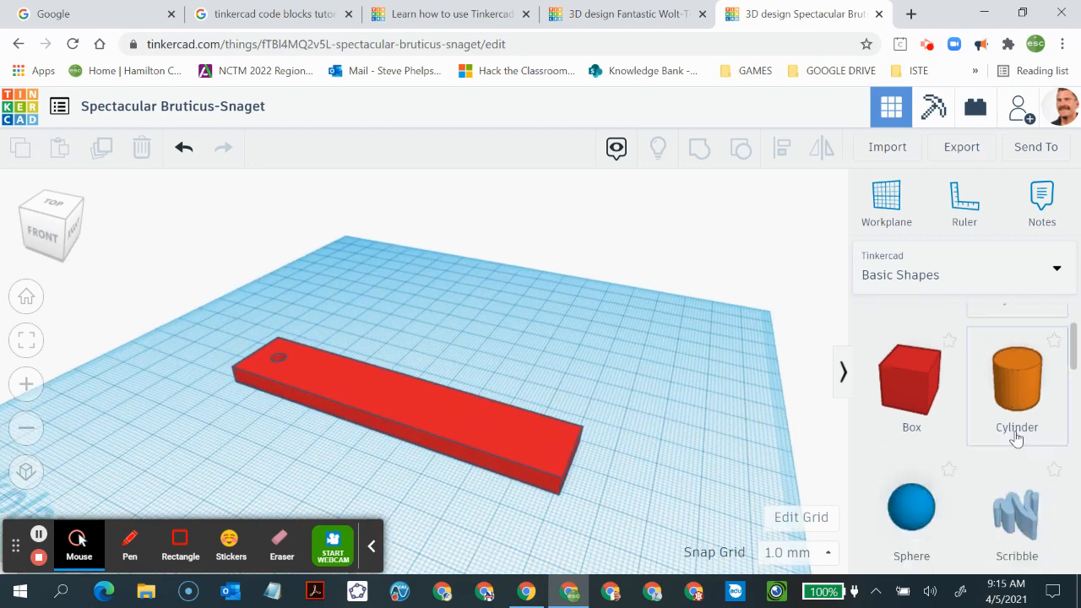
scroll(1010, 445, up, 4)
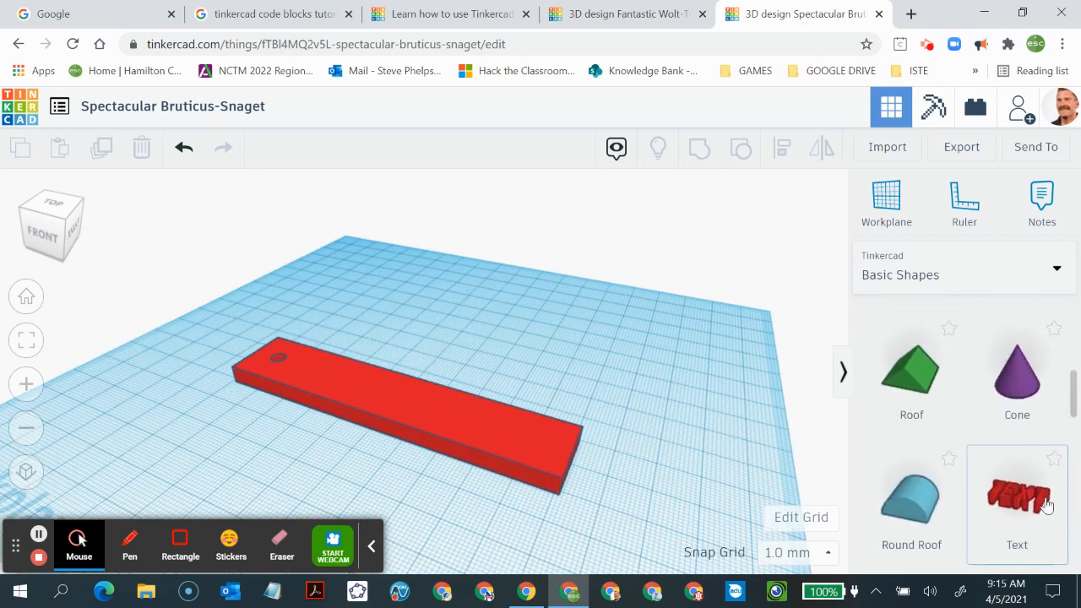
click(1018, 512)
drag(1017, 510, 411, 404)
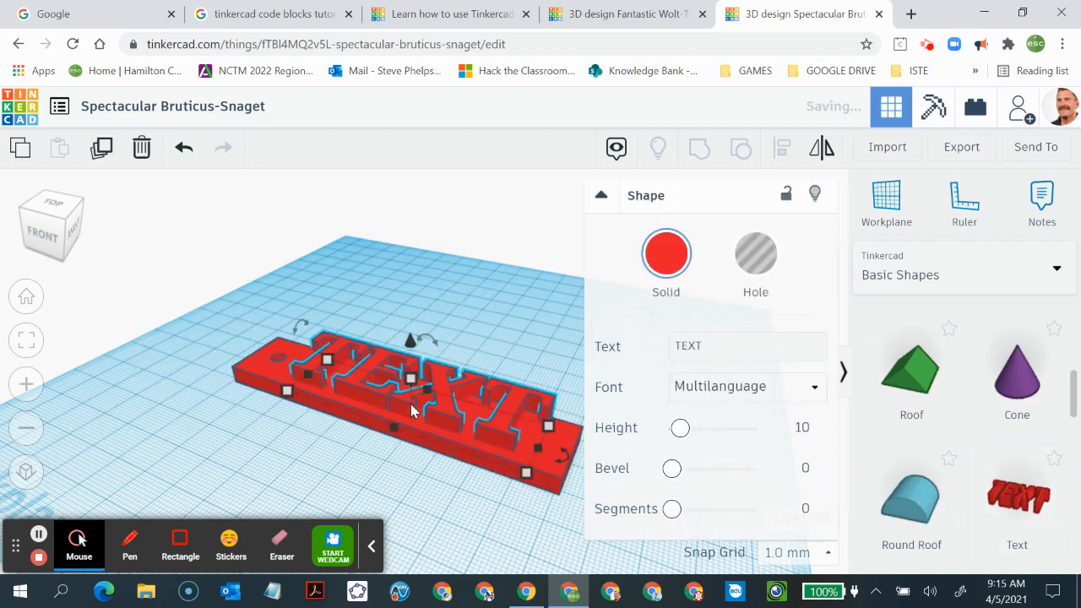
Change the text shape's solid colour to the preset bright yellow
click(666, 254)
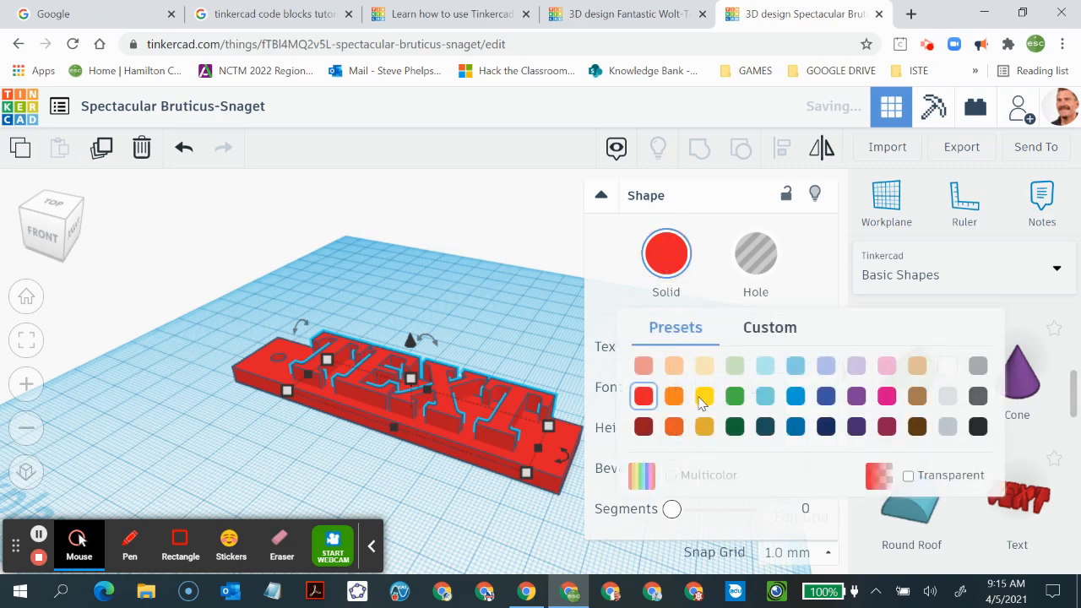
click(702, 397)
click(532, 319)
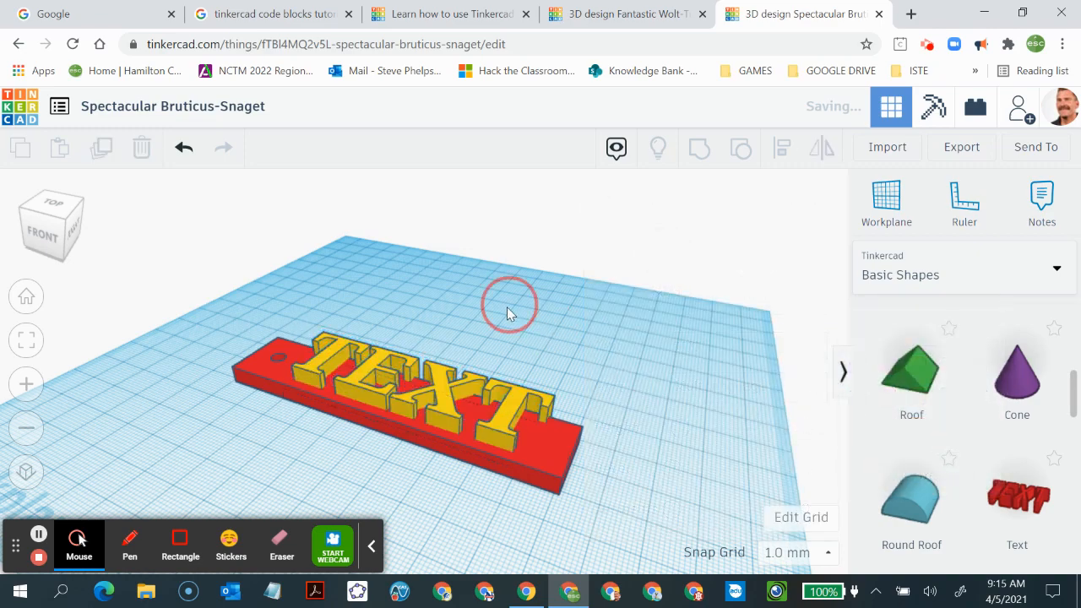
right_drag(507, 313, 507, 350)
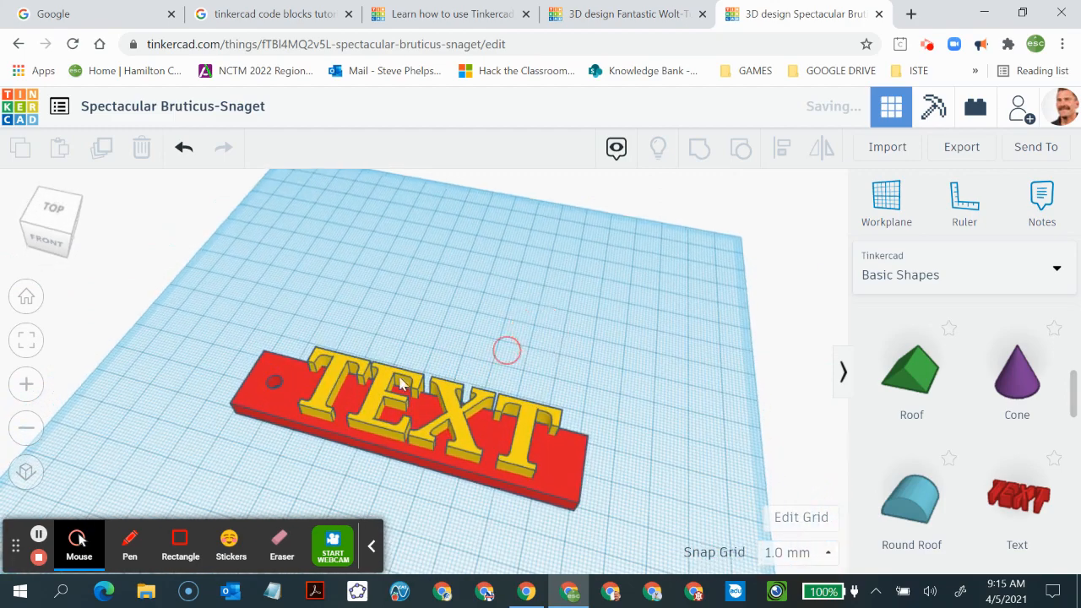
Lower the yellow text's height to about 7.37, keeping its segments at 0
click(377, 397)
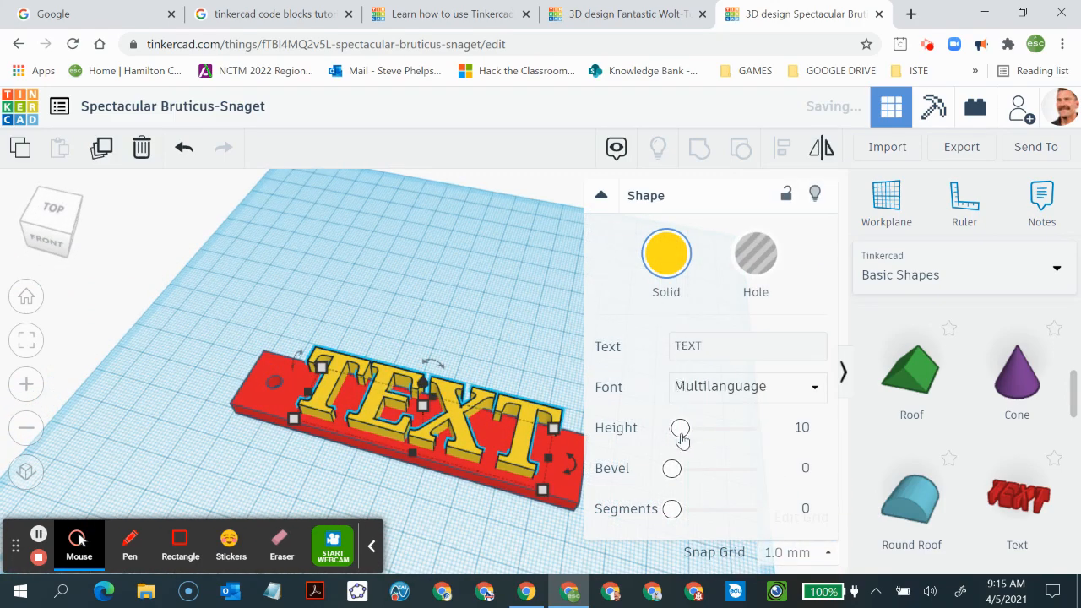
mouse_move(681, 435)
mouse_down()
mouse_move(702, 431)
mouse_move(677, 427)
mouse_up()
click(672, 510)
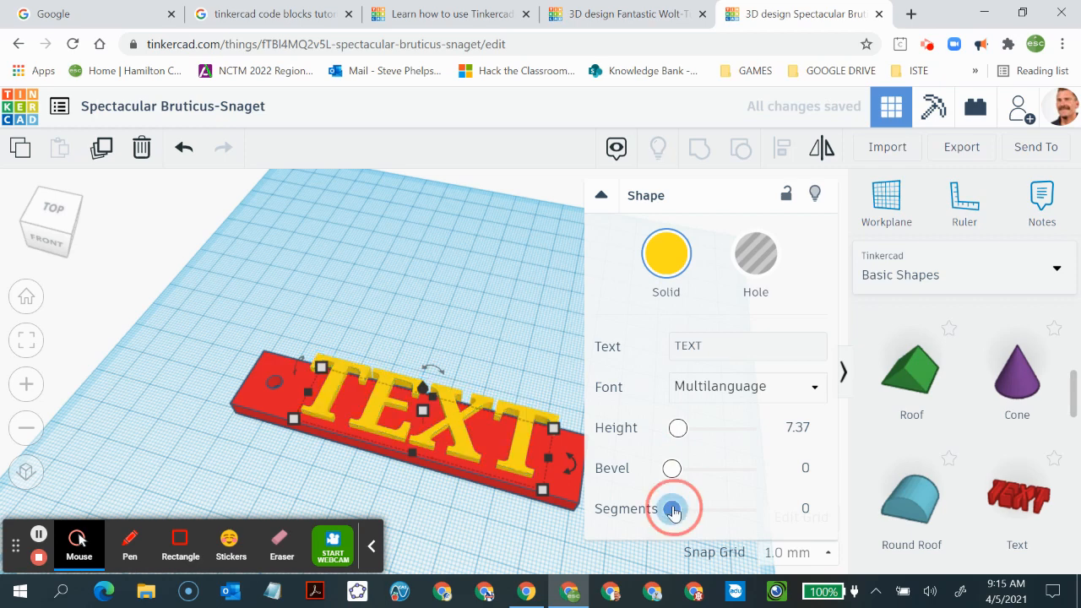
mouse_move(673, 512)
mouse_down()
mouse_move(704, 507)
mouse_move(672, 508)
mouse_up()
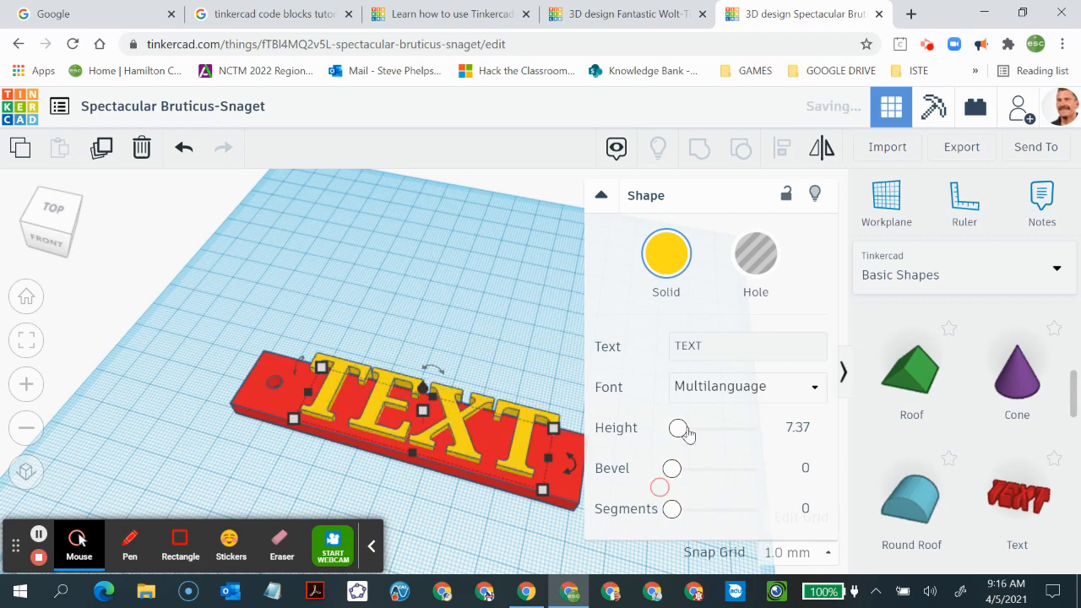
Replace the yellow text's wording with the owner's first name in capitals and set its font to Sans
click(702, 347)
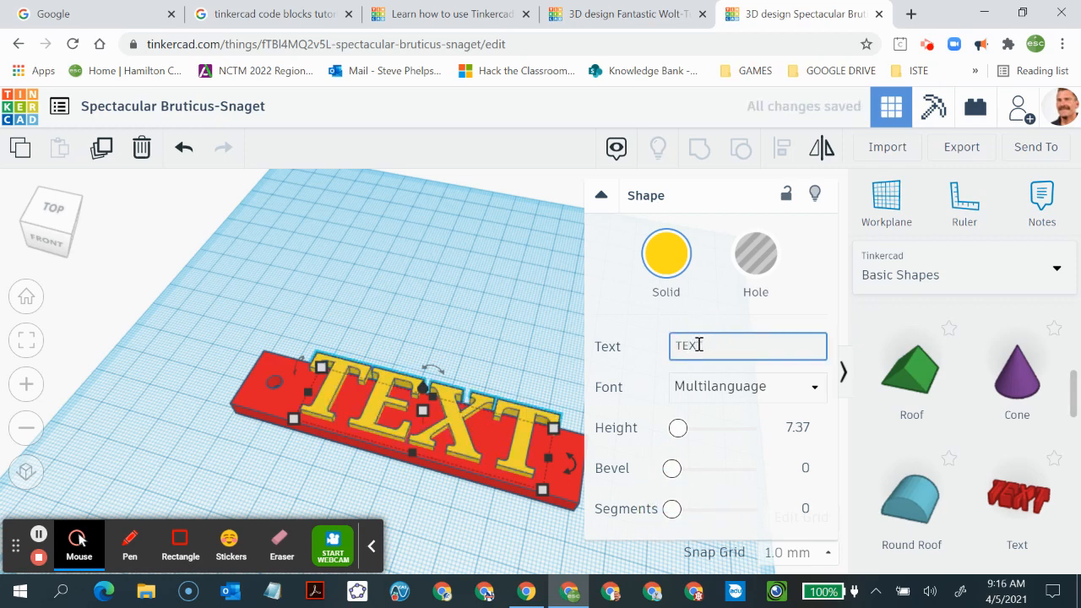
key(BackSpace)
key(BackSpace)
key(BackSpace)
key(BackSpace)
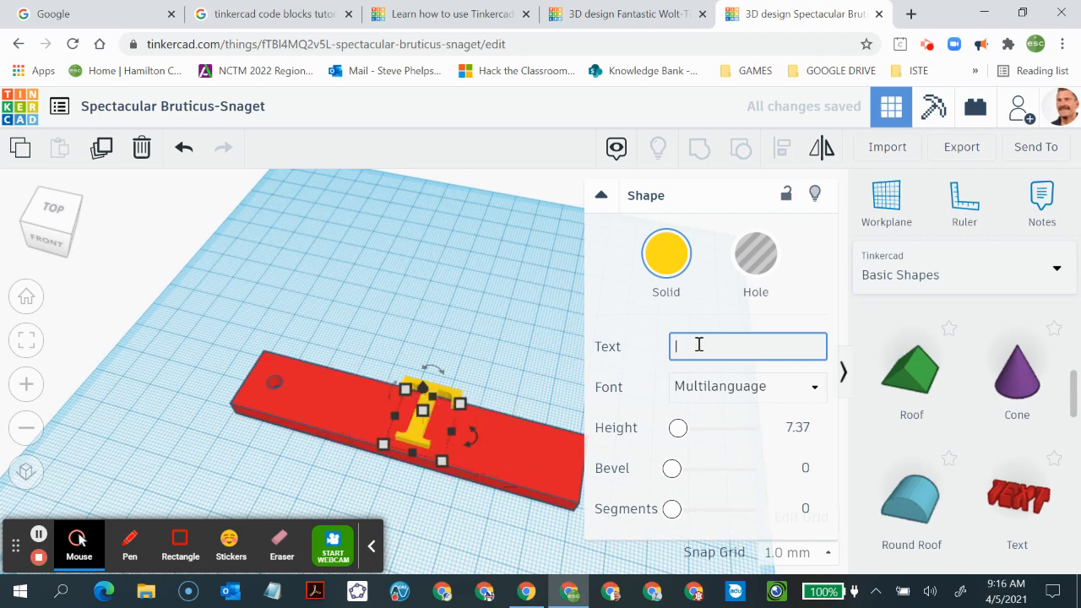
text(STEVE)
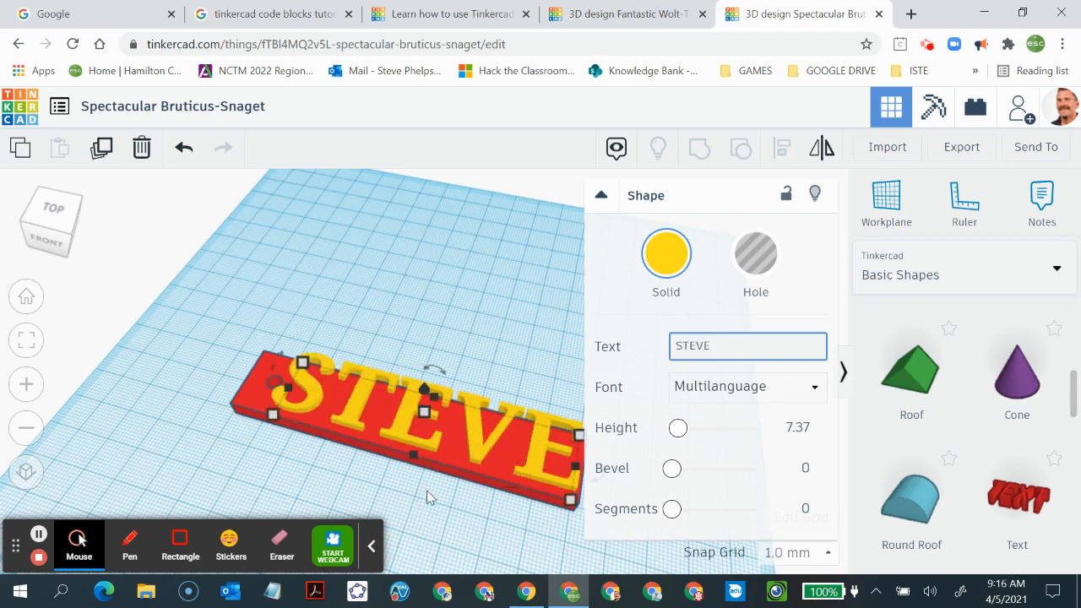
click(745, 382)
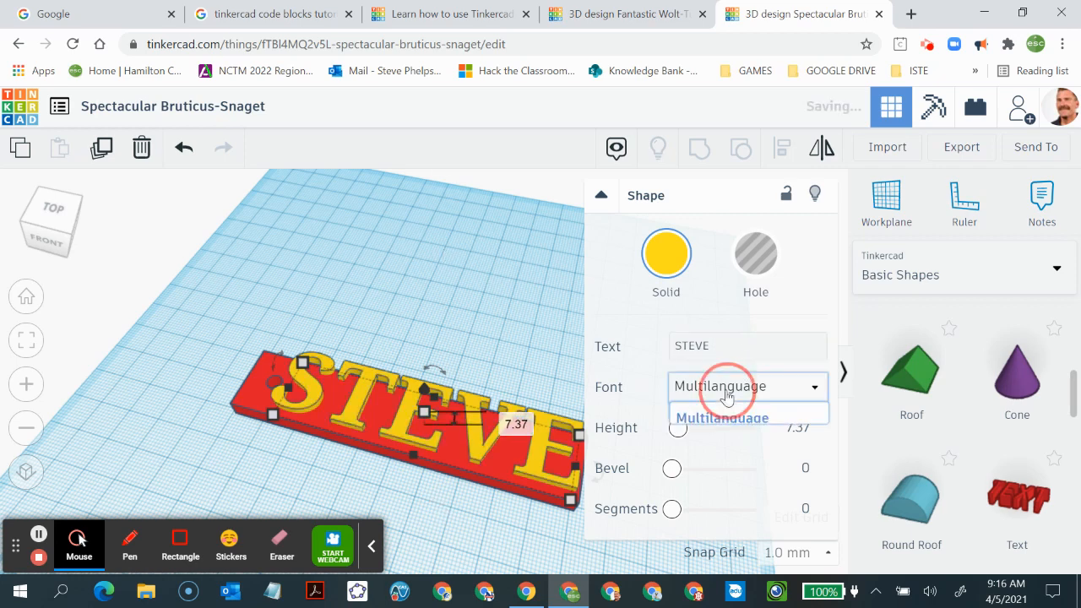
click(695, 454)
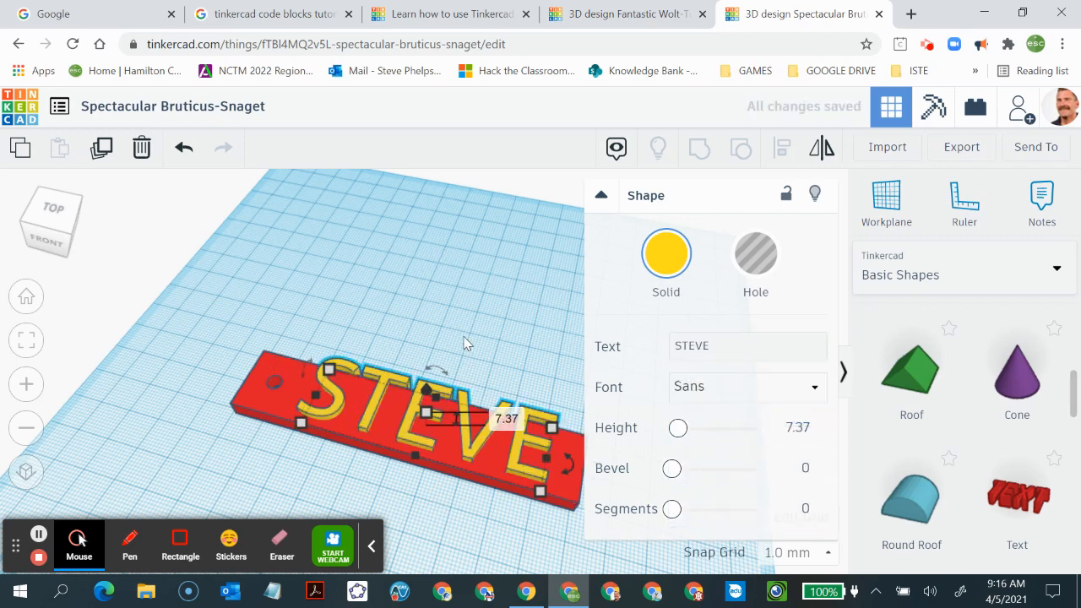
Reduce the lettering's height across the bar's width and centre it between the red bar's long edges
click(461, 384)
click(419, 393)
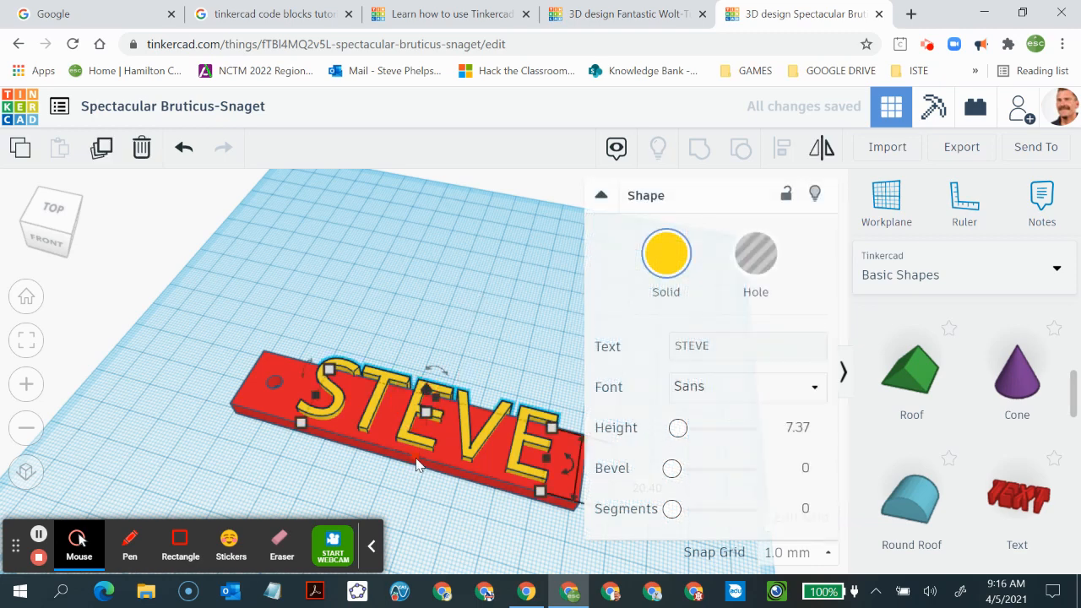
drag(416, 464, 424, 439)
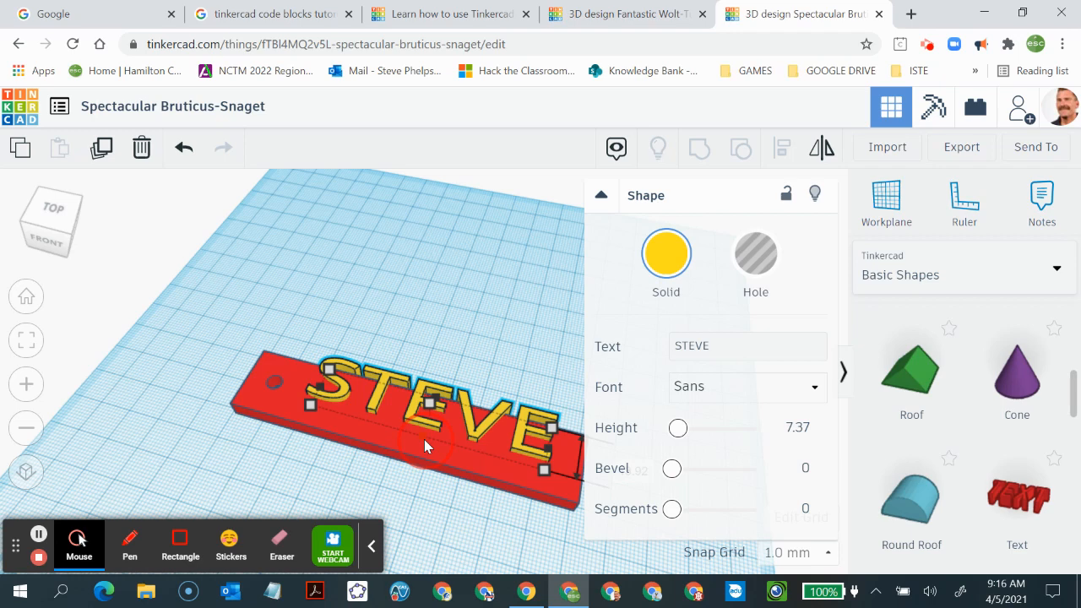
drag(468, 420, 466, 432)
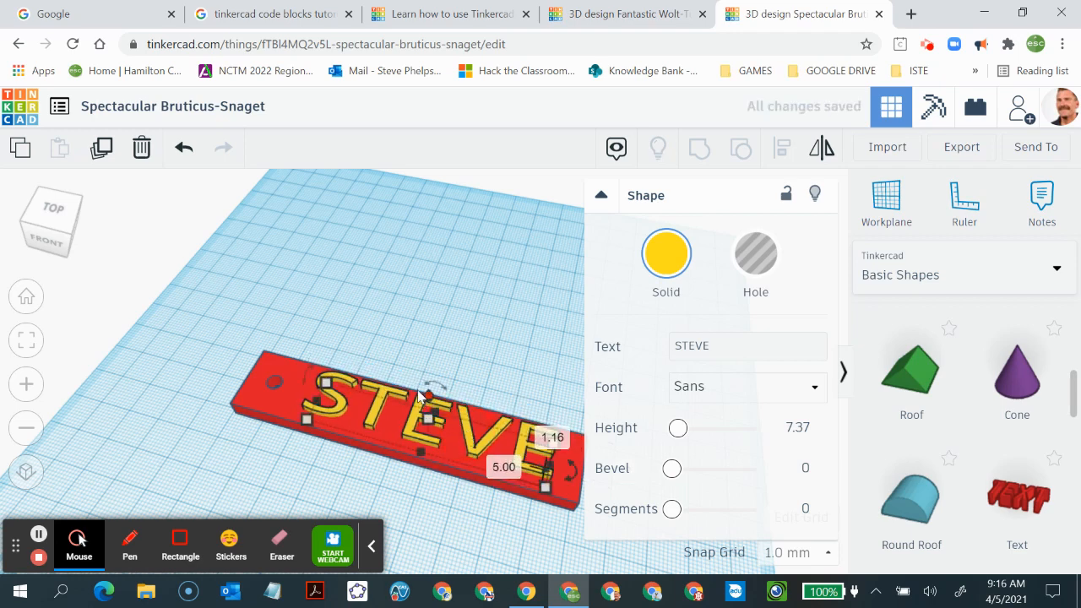
Adjust the lettering's elevation, lowering it 8 mm from its raised position to sink its base into the red bar
drag(430, 397, 433, 372)
right_drag(422, 495, 425, 381)
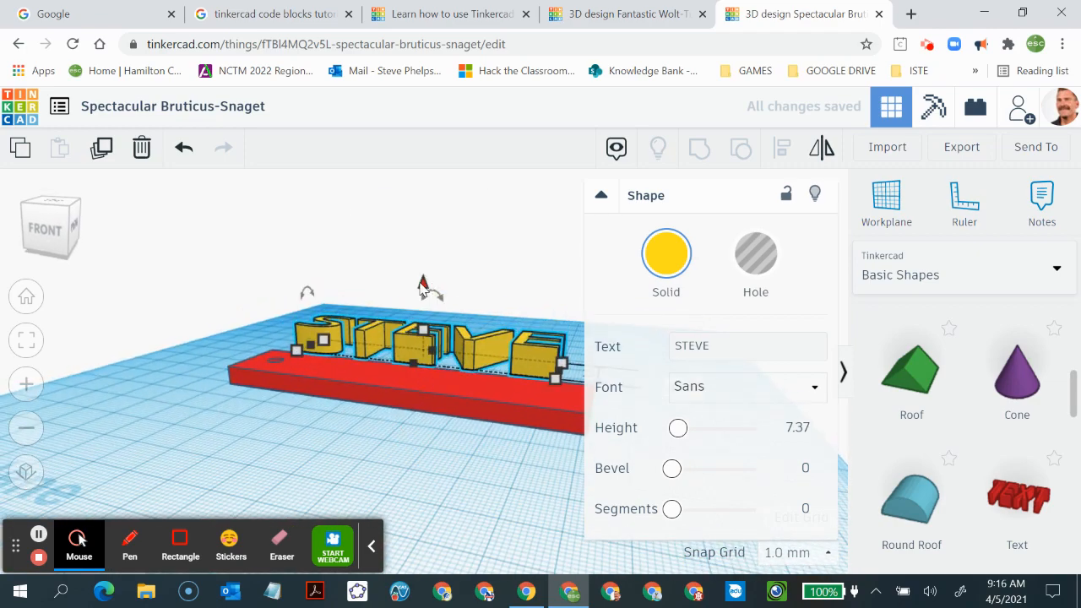
drag(424, 286, 416, 317)
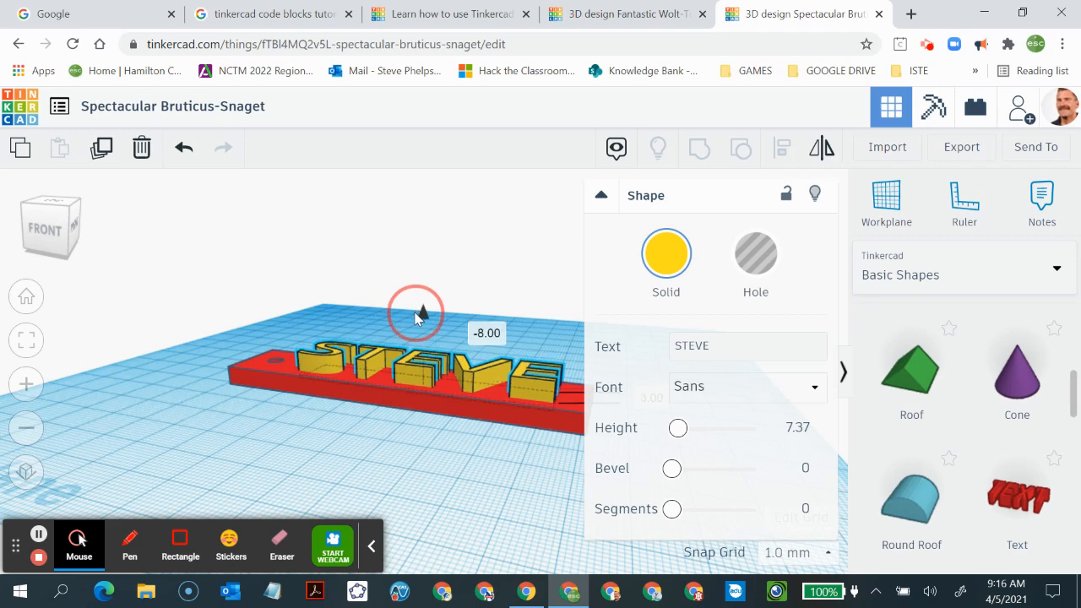
drag(417, 317, 420, 315)
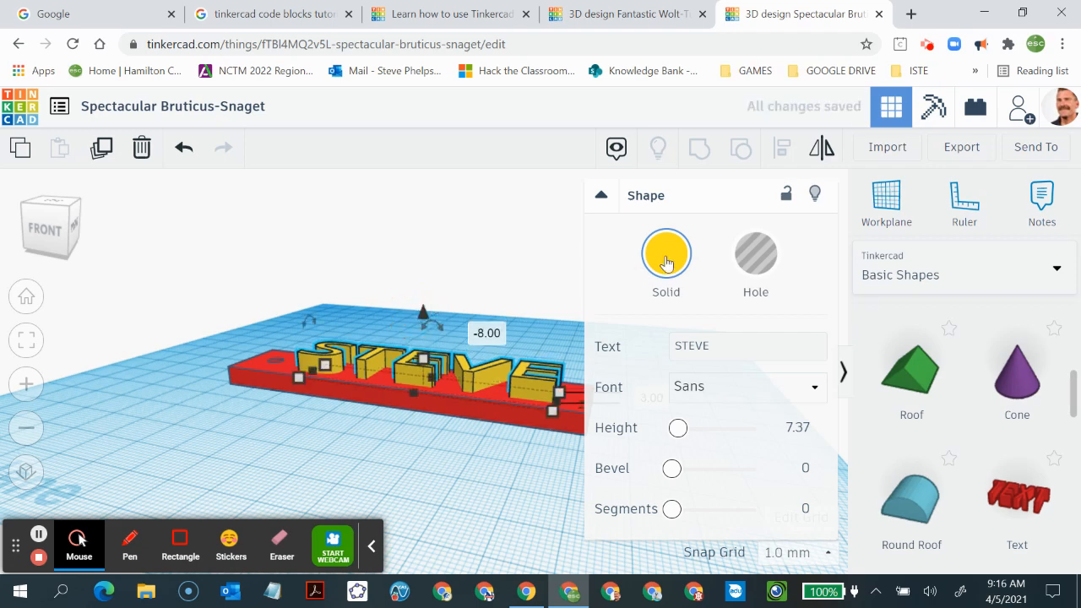
Turn the lettering into a hole and group it with the red bar to engrave the name
click(749, 262)
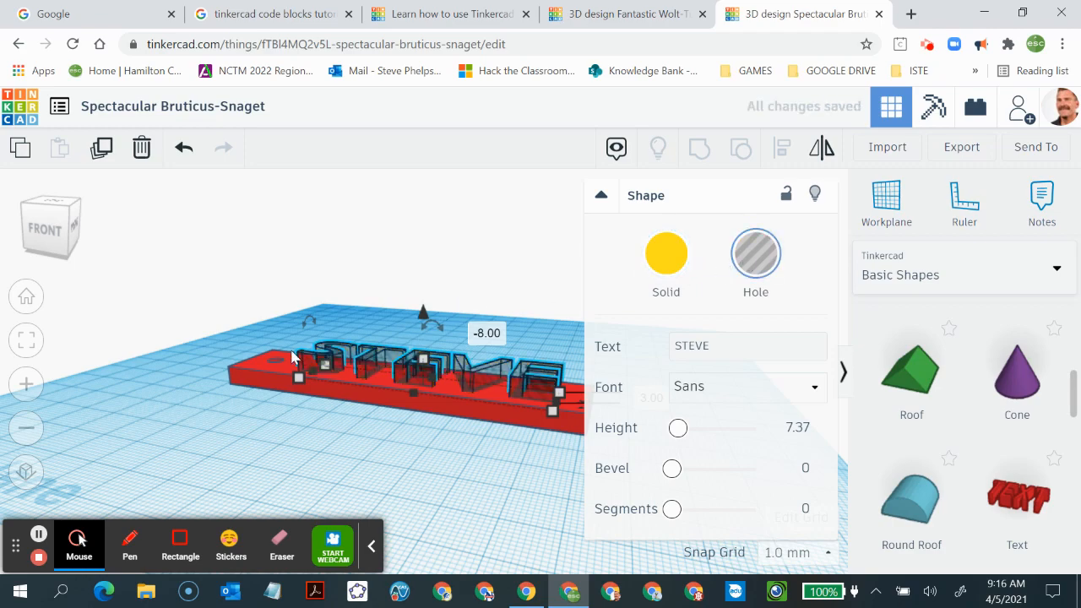
right_drag(508, 340, 487, 399)
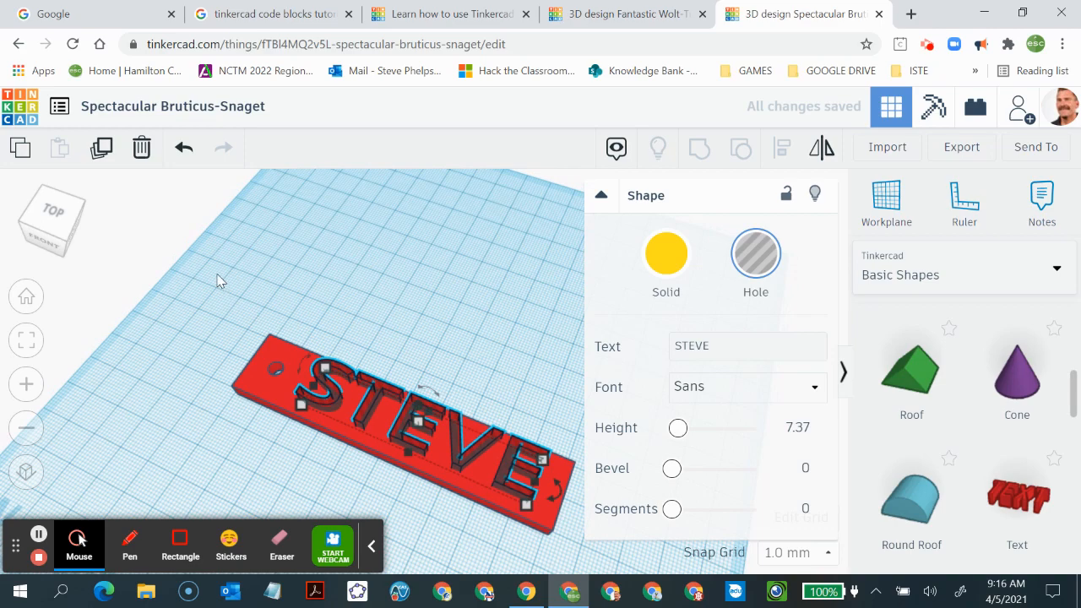
drag(217, 277, 586, 556)
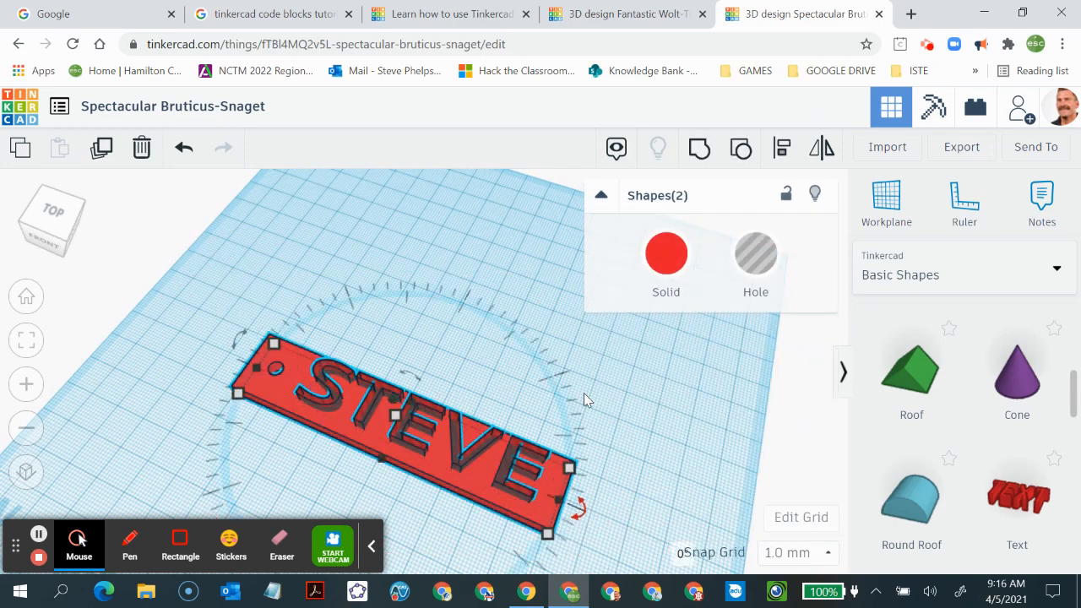
click(701, 149)
click(478, 384)
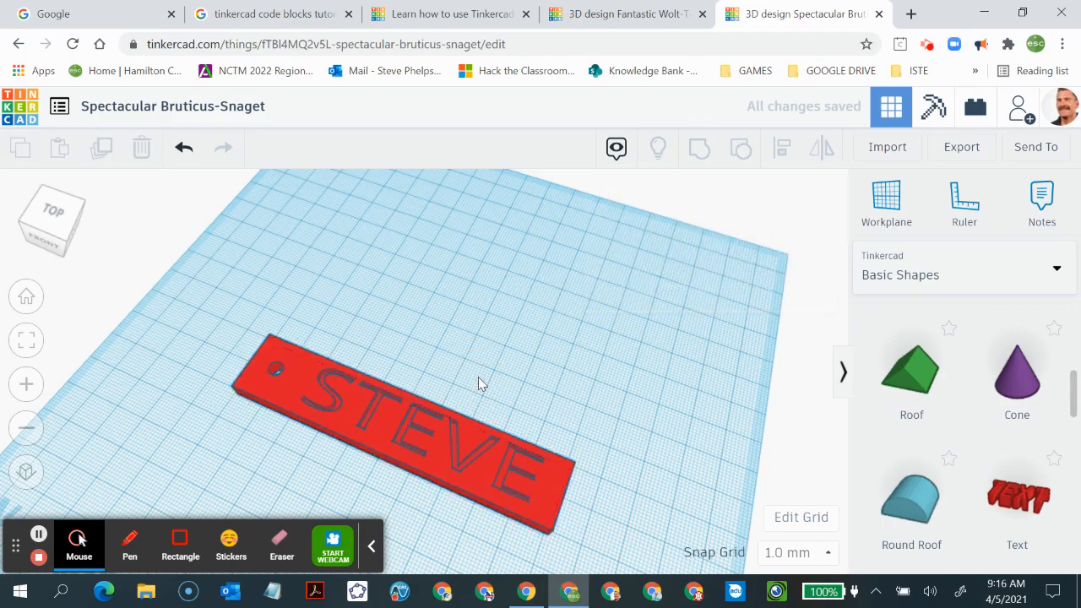
drag(485, 385, 521, 339)
right_drag(524, 400, 574, 512)
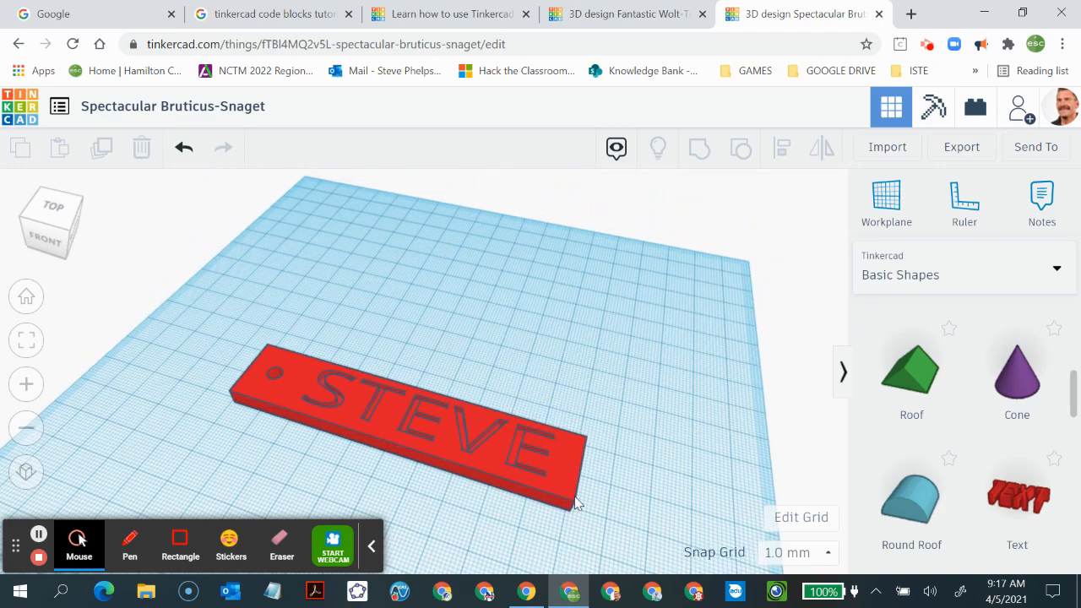